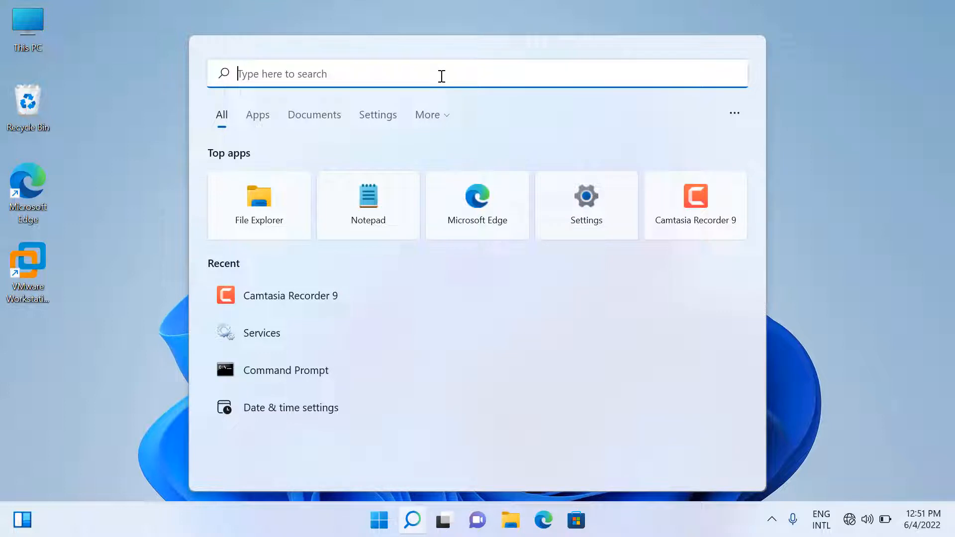
- Search Windows for diskpart, launch it, and reposition its window on the desktop
text(disk)
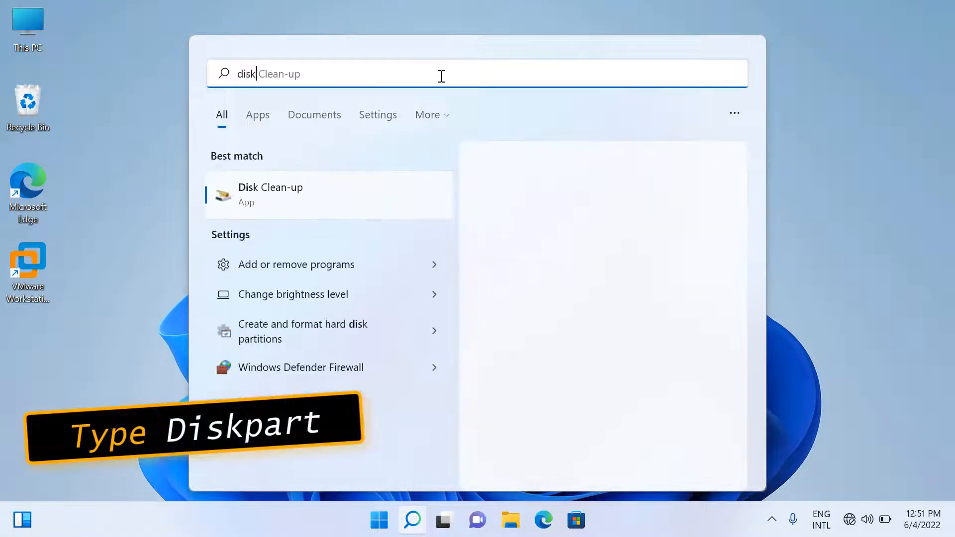
text(part)
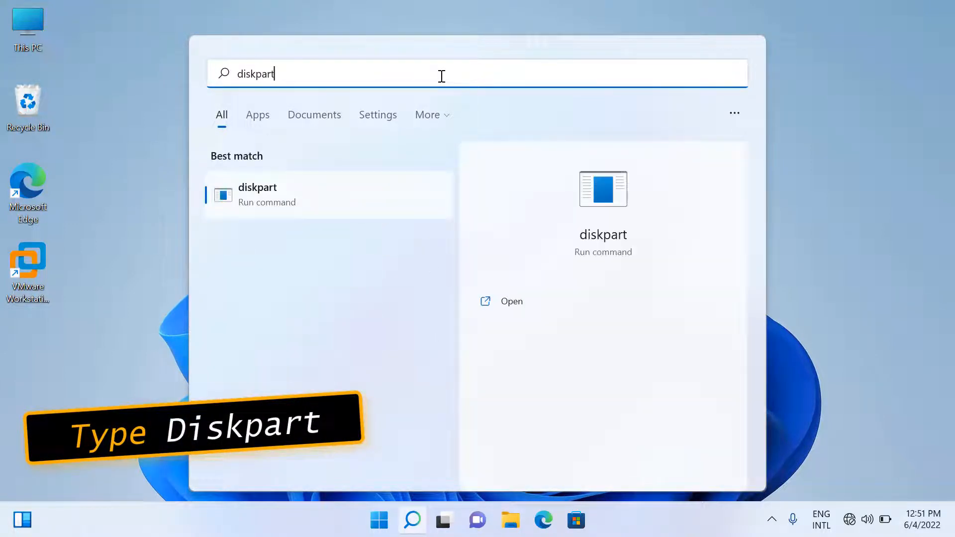
click(268, 197)
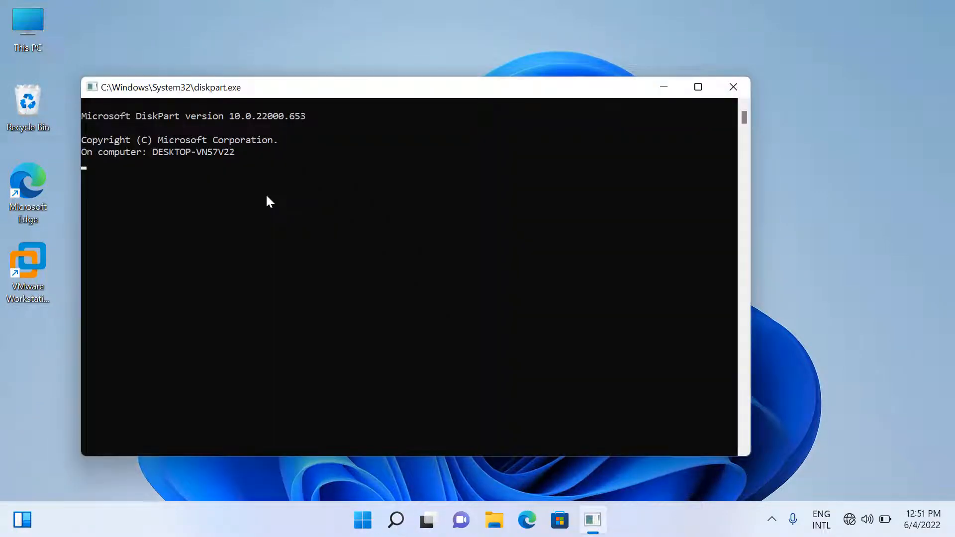
drag(401, 87, 466, 89)
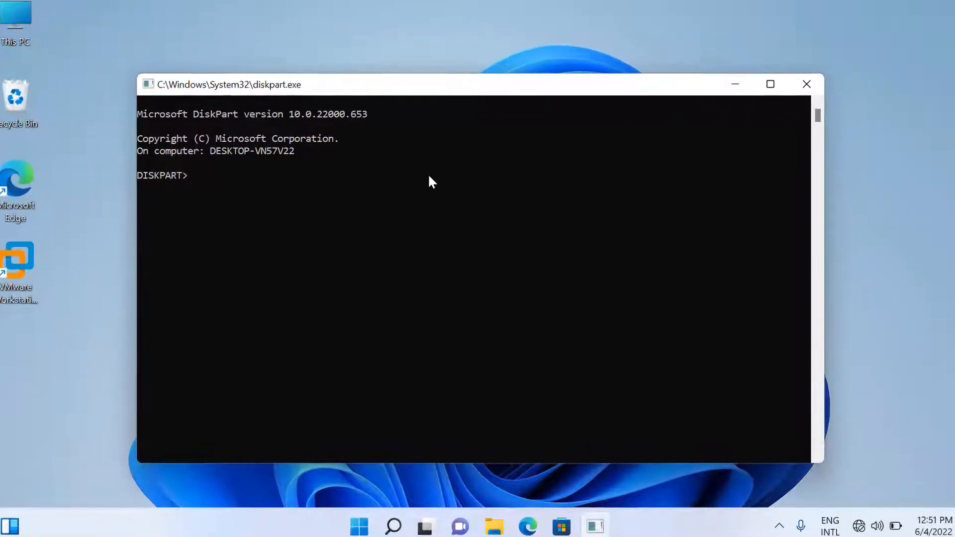
- List the computer's disks in DiskPart and select disk 0
text(list)
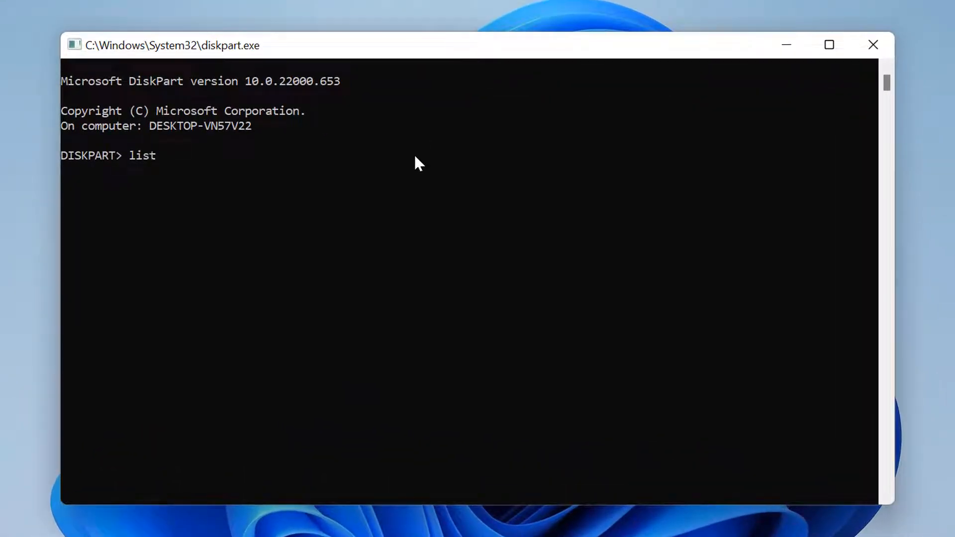
text( disk)
key(Return)
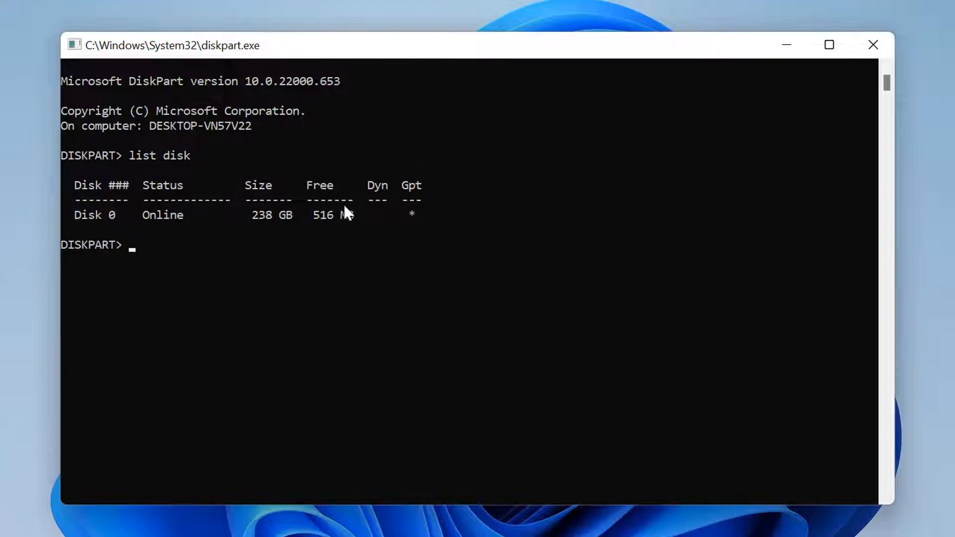
text(select disk 0)
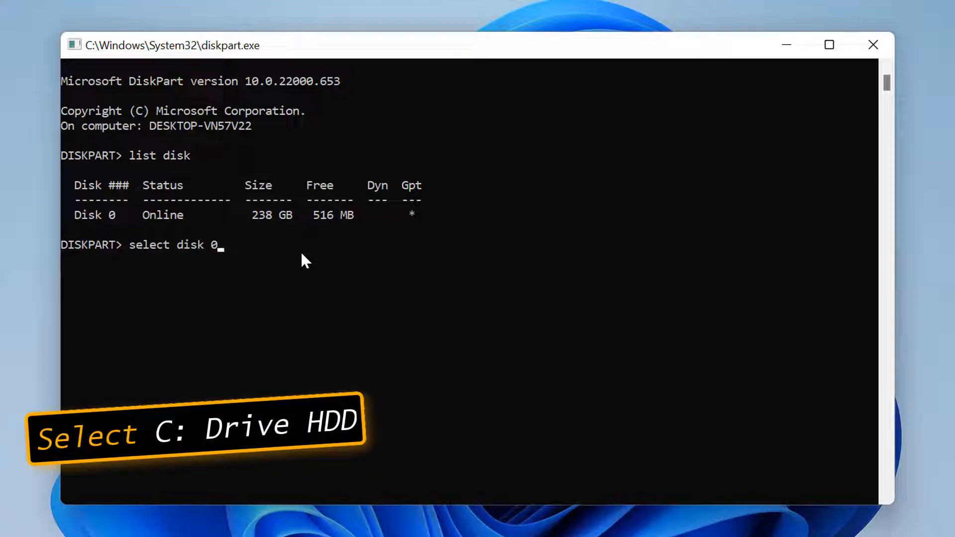
key(Return)
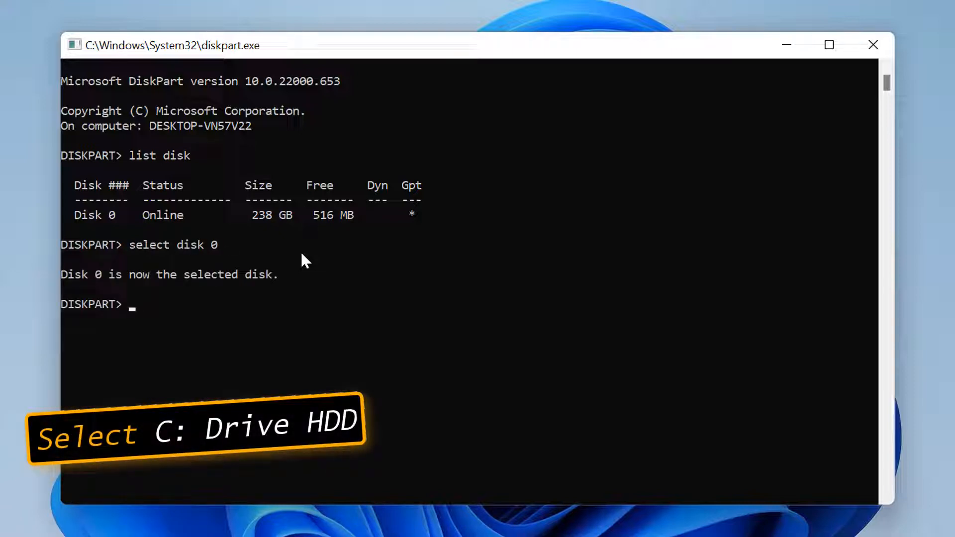
- List the partitions of the selected disk and select partition 1, the 100 MB System partition
text(list )
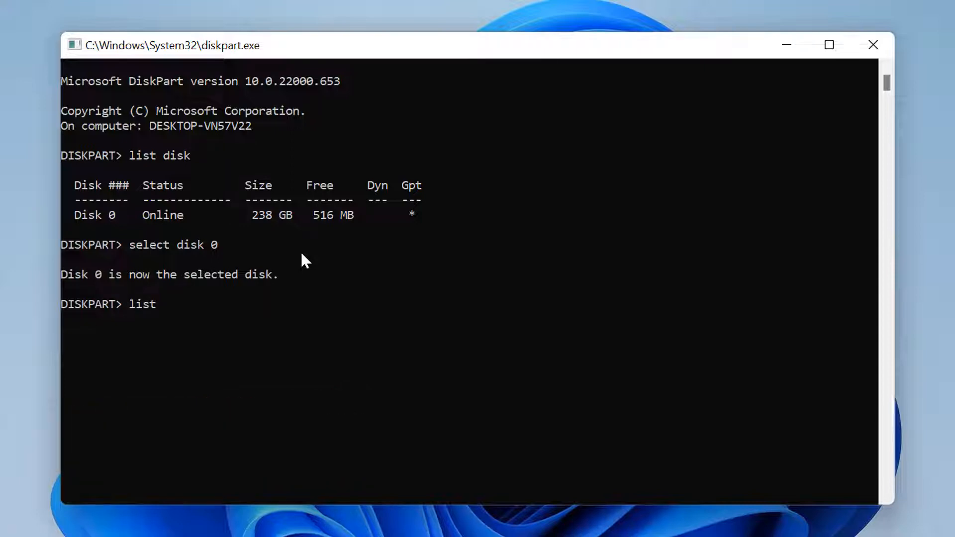
text(partition)
key(Return)
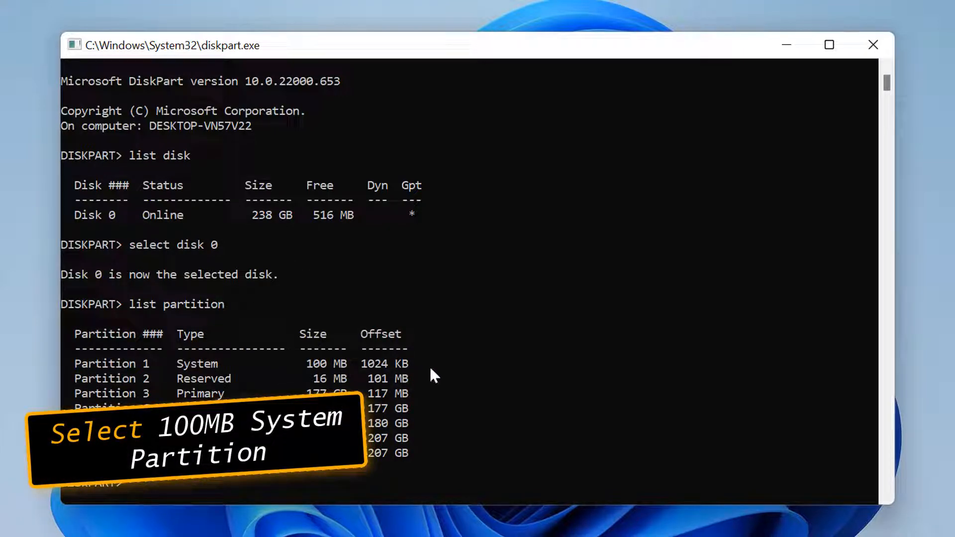
text(selec)
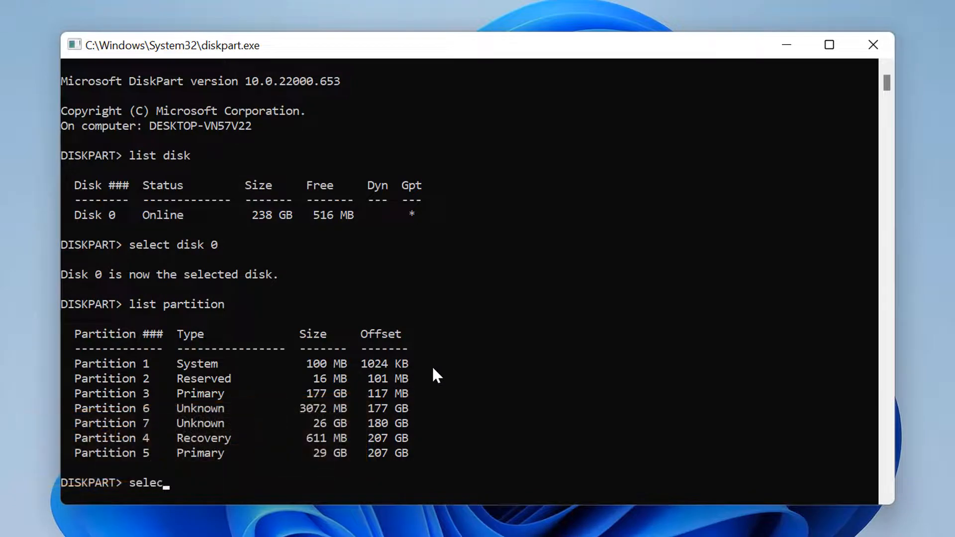
text(t partition )
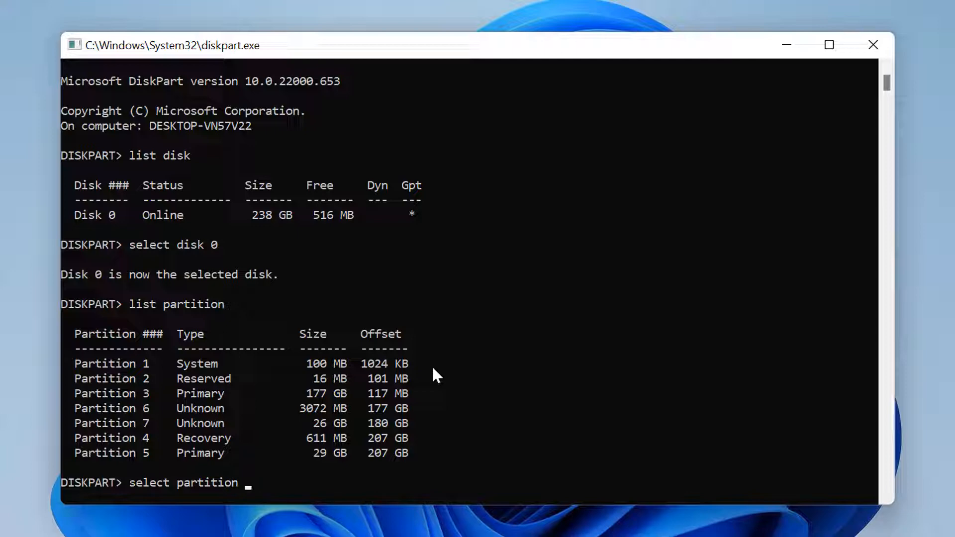
text(1)
key(Return)
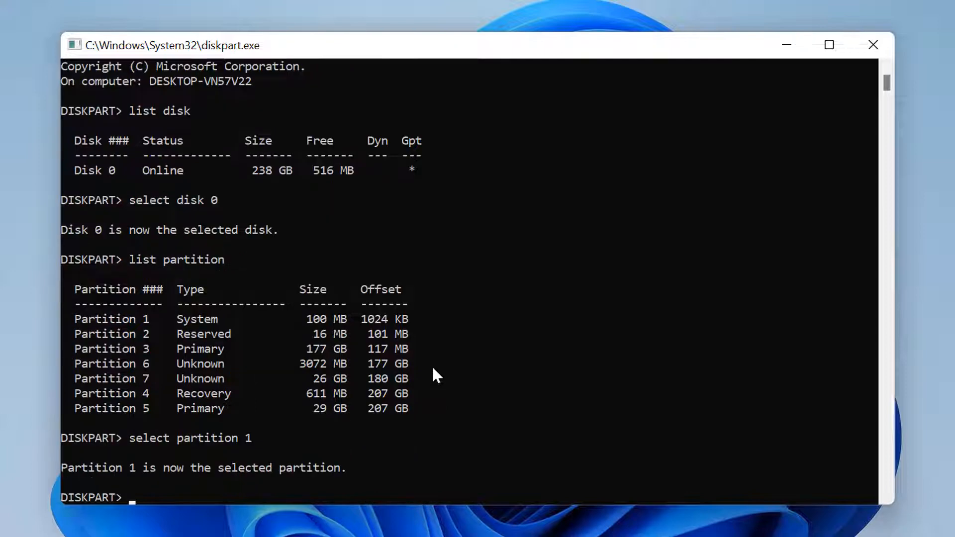
- Assign drive letter X to the selected partition and minimize the DiskPart window
text(assign letter=x)
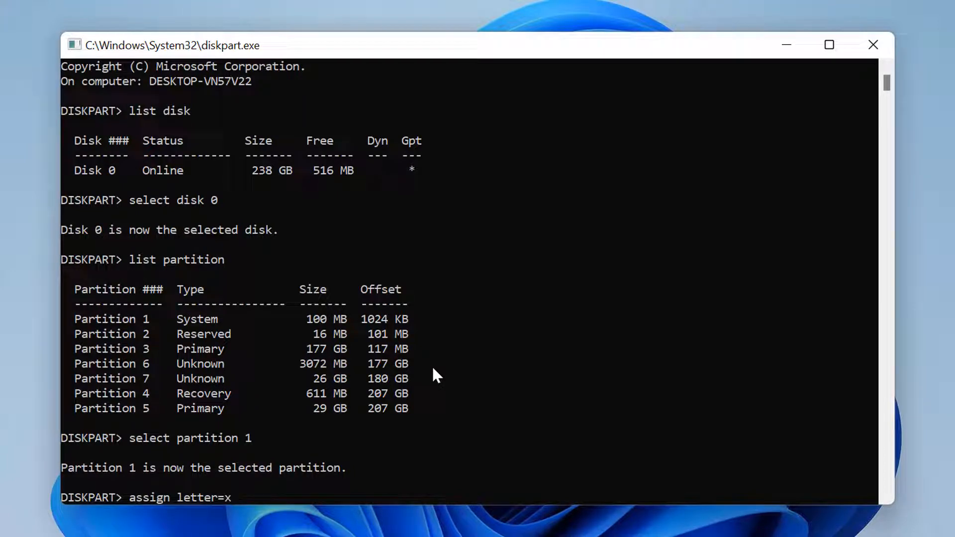
key(Return)
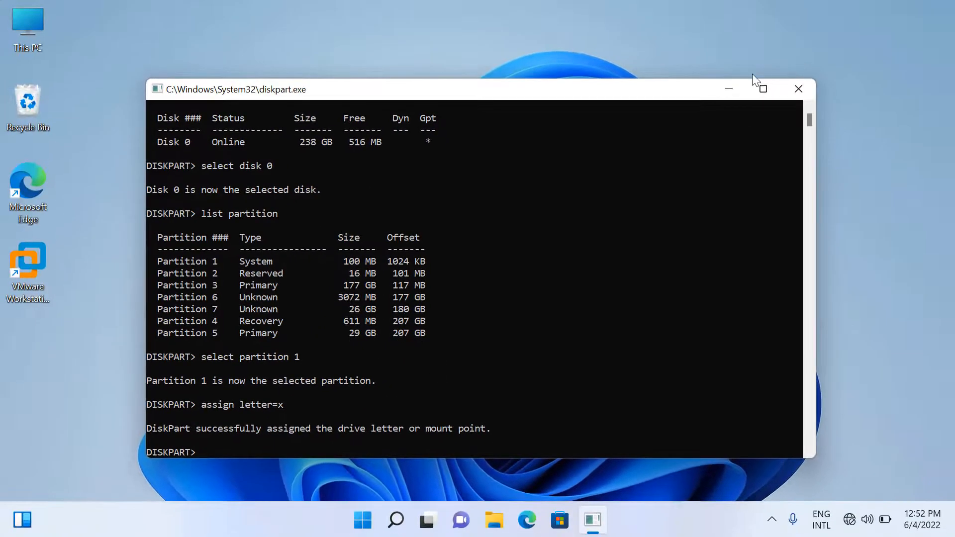
click(728, 90)
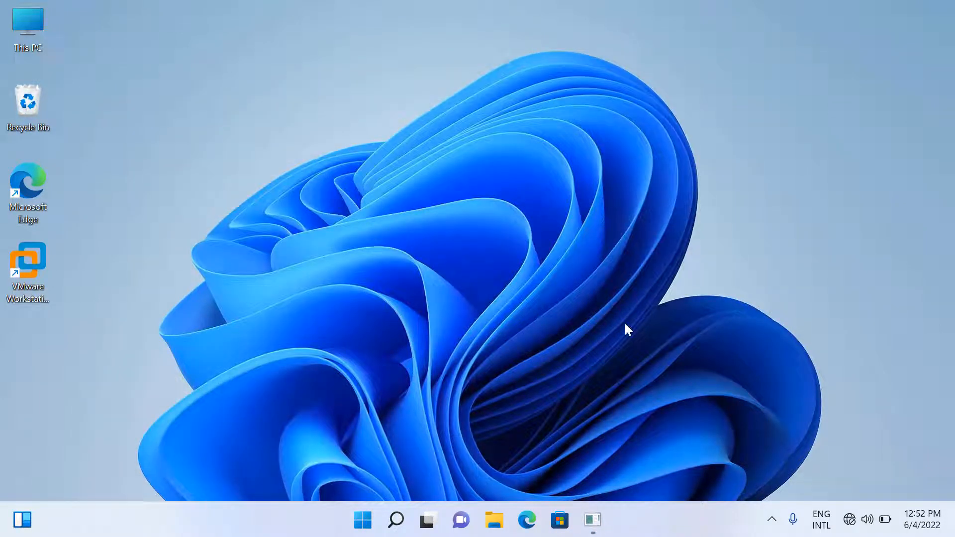
- Check This PC in File Explorer for Local Disk (X:), try to open the drive, and close File Explorer
click(501, 530)
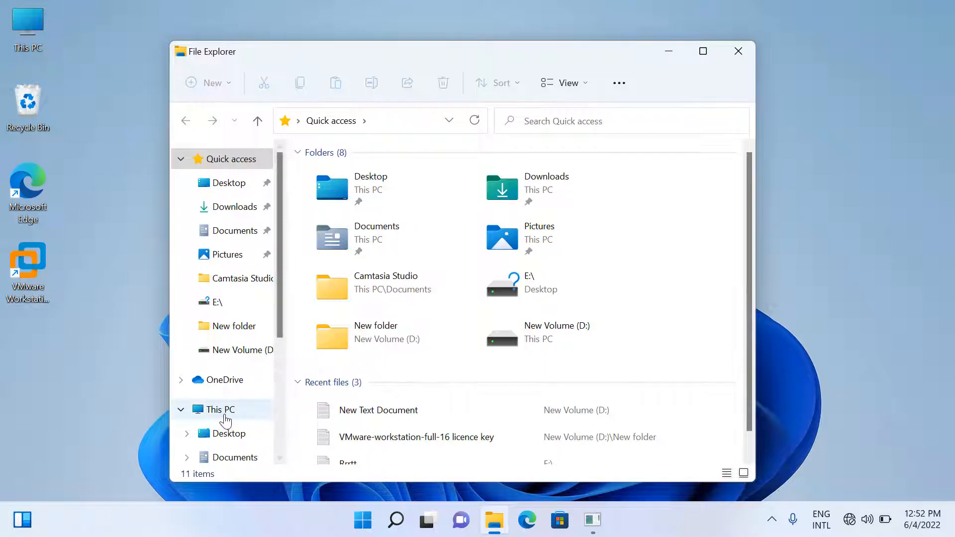
click(221, 410)
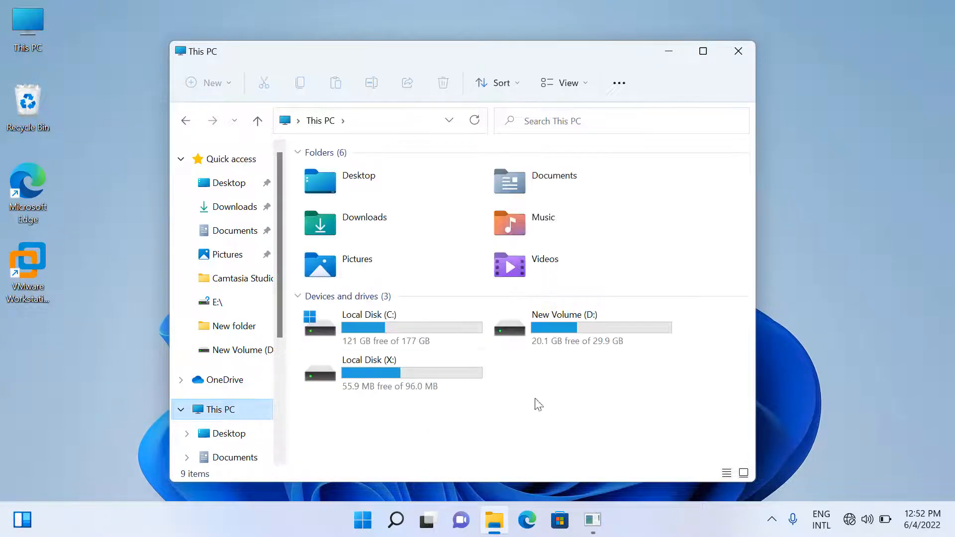
double_click(402, 385)
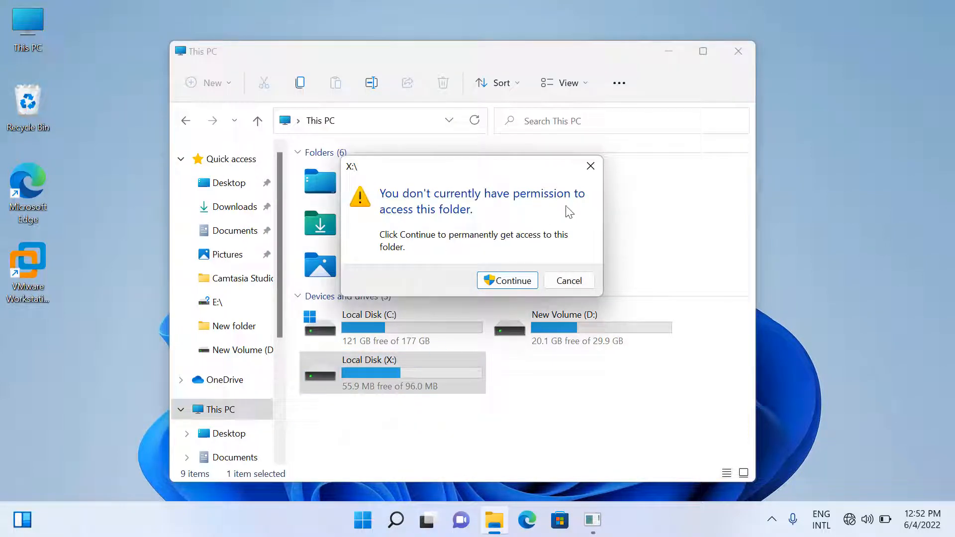
click(570, 283)
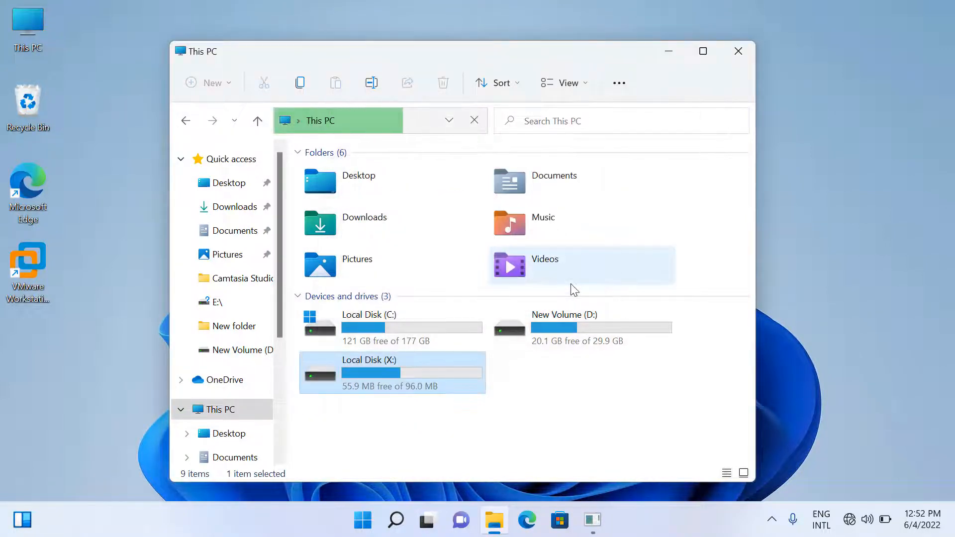
click(737, 52)
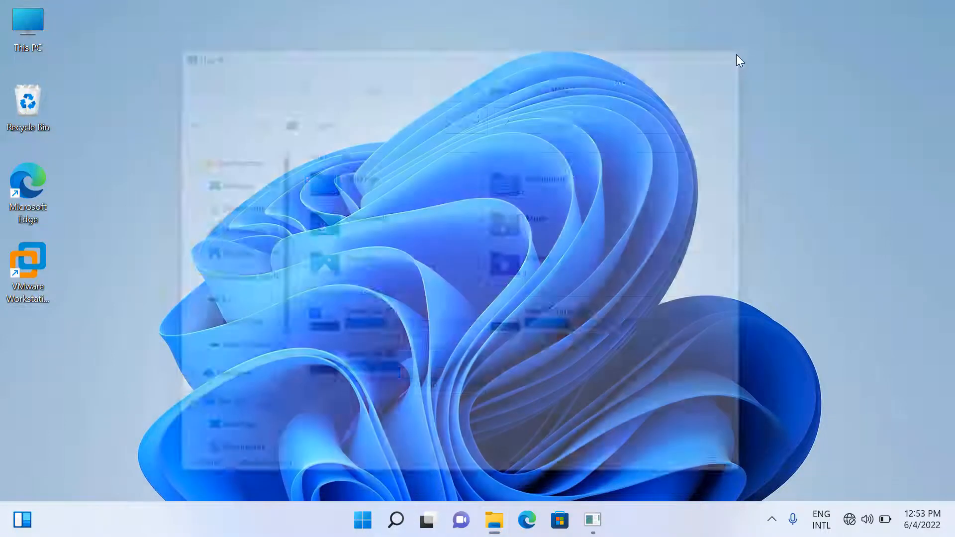
- Search Windows for task and launch Task Manager
click(396, 520)
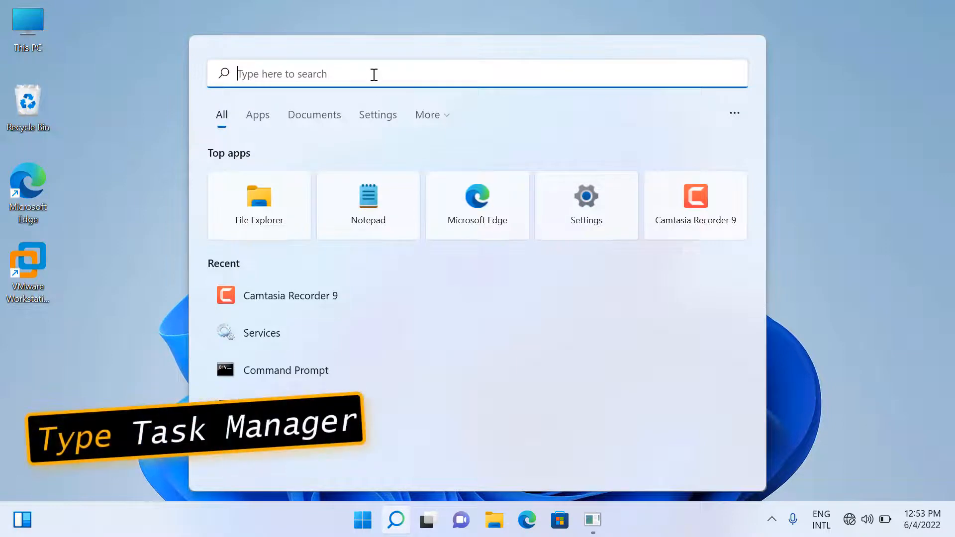
text(task)
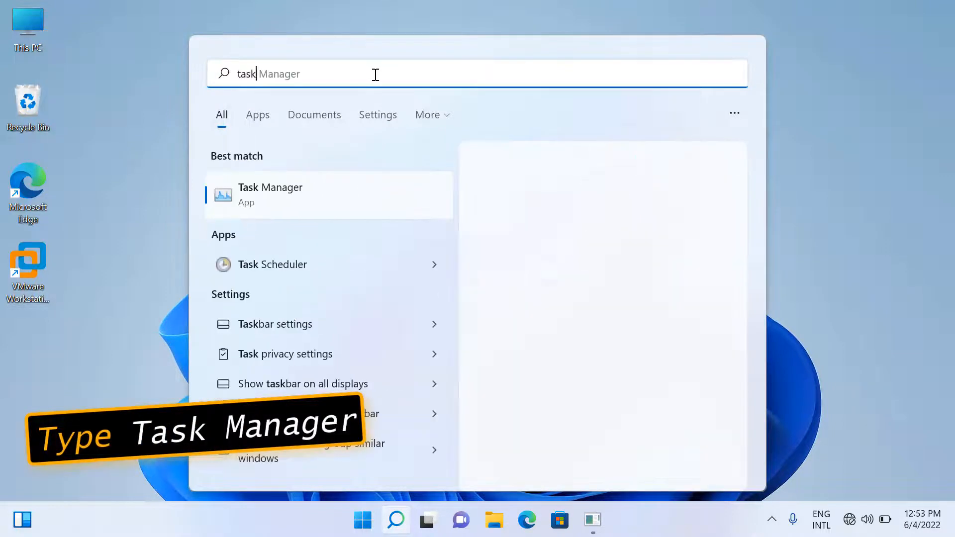
click(270, 195)
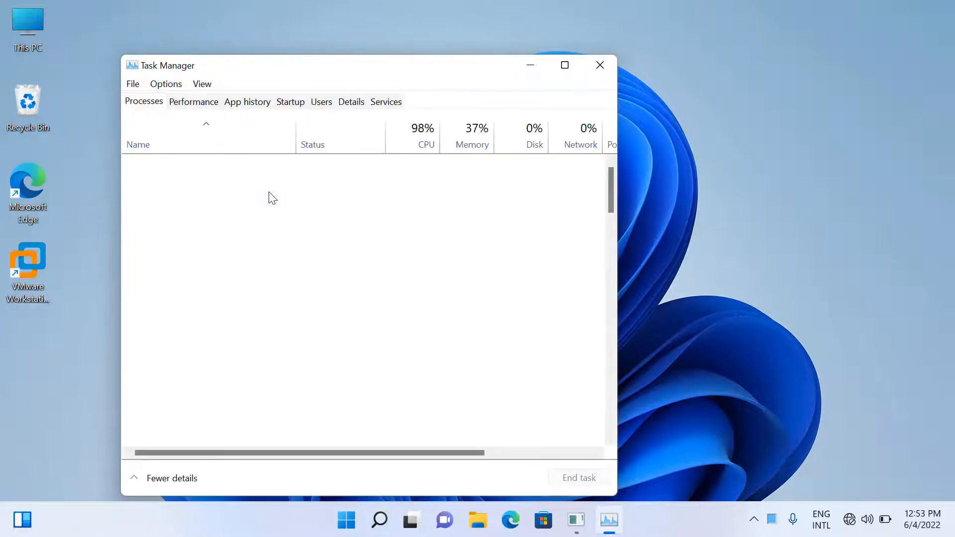
- Start a new task in Task Manager and browse to the EFI folder on Local Disk (X:)
click(133, 84)
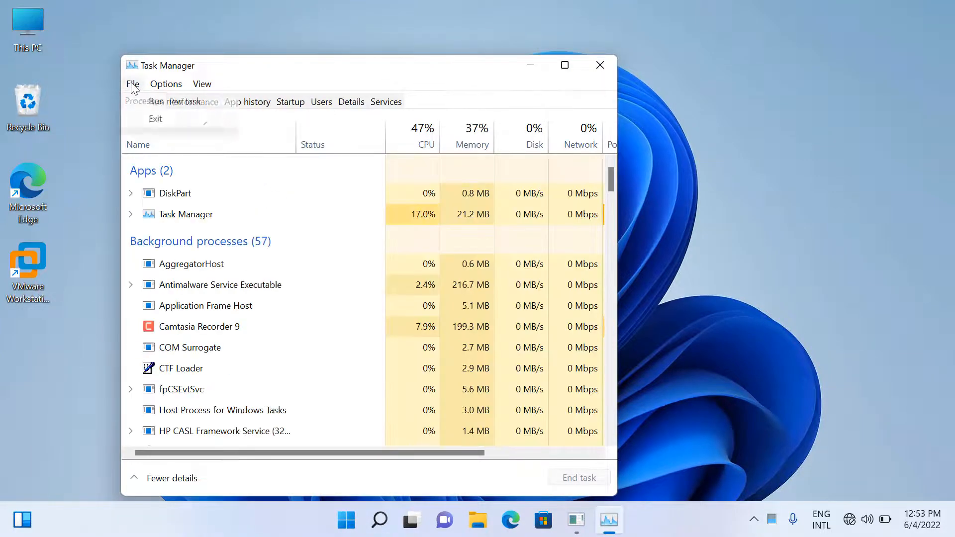
click(170, 102)
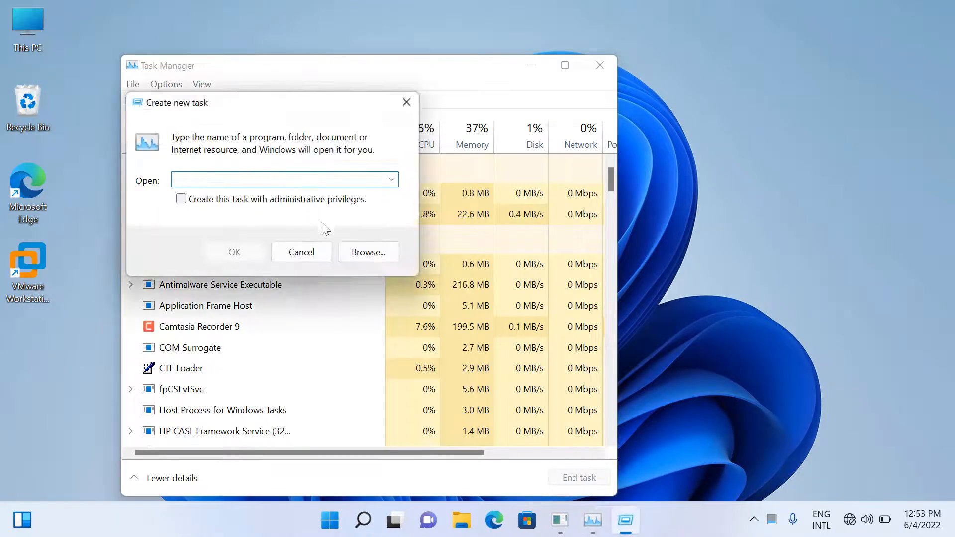
click(363, 253)
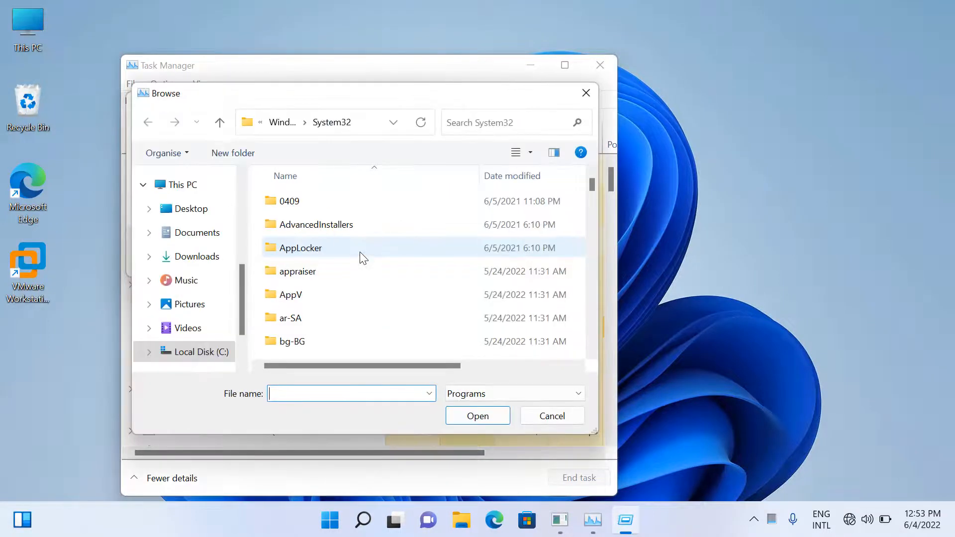
drag(243, 285, 243, 309)
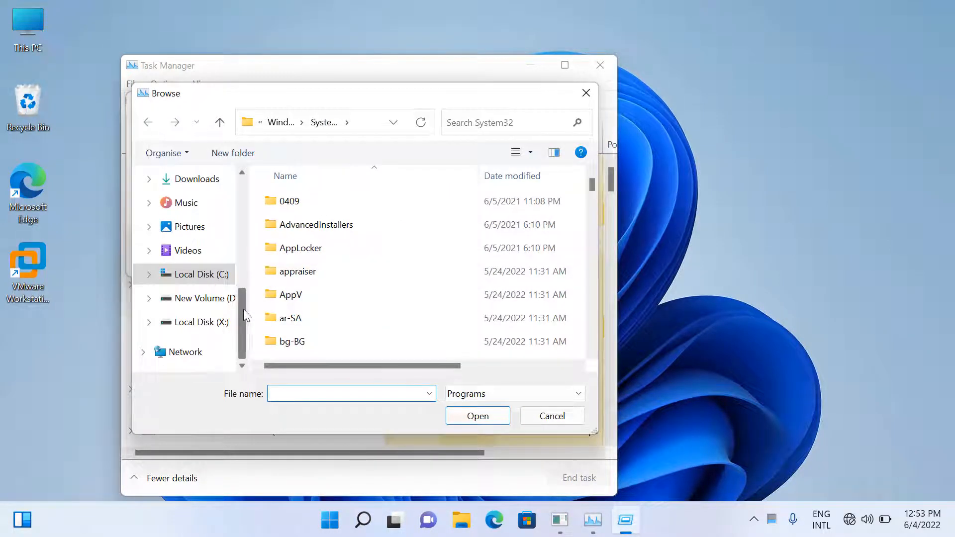
click(203, 328)
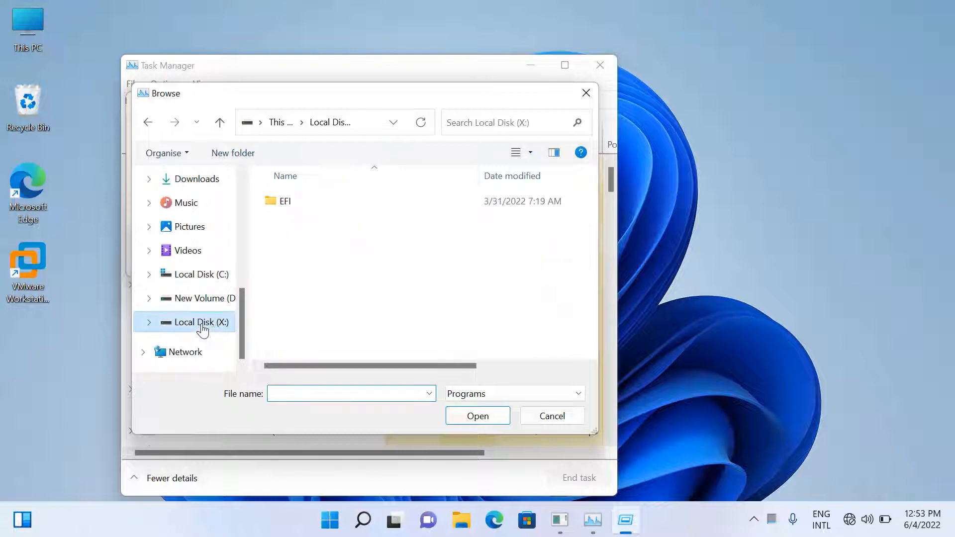
double_click(288, 205)
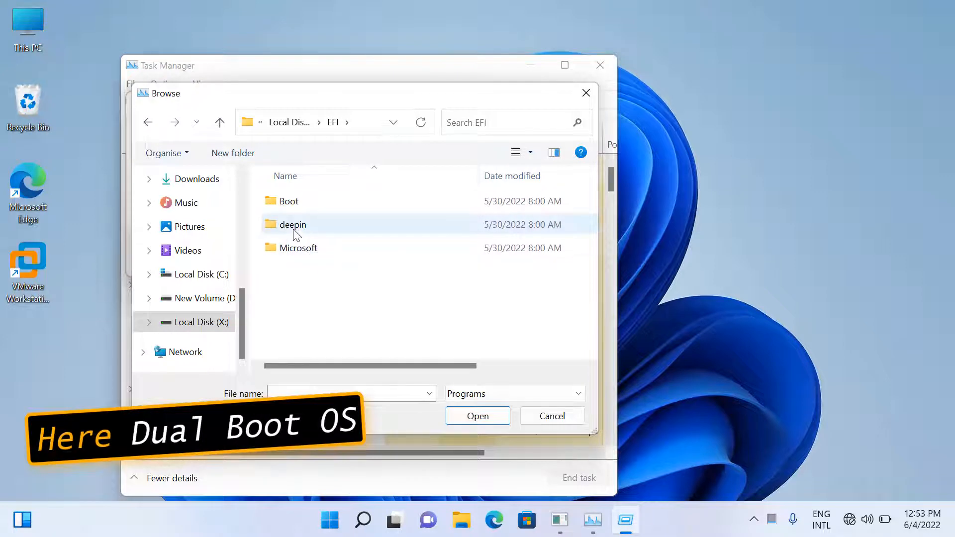
- Examine the Boot folder and the Microsoft\Boot folder inside EFI, and return to the EFI folder
double_click(311, 208)
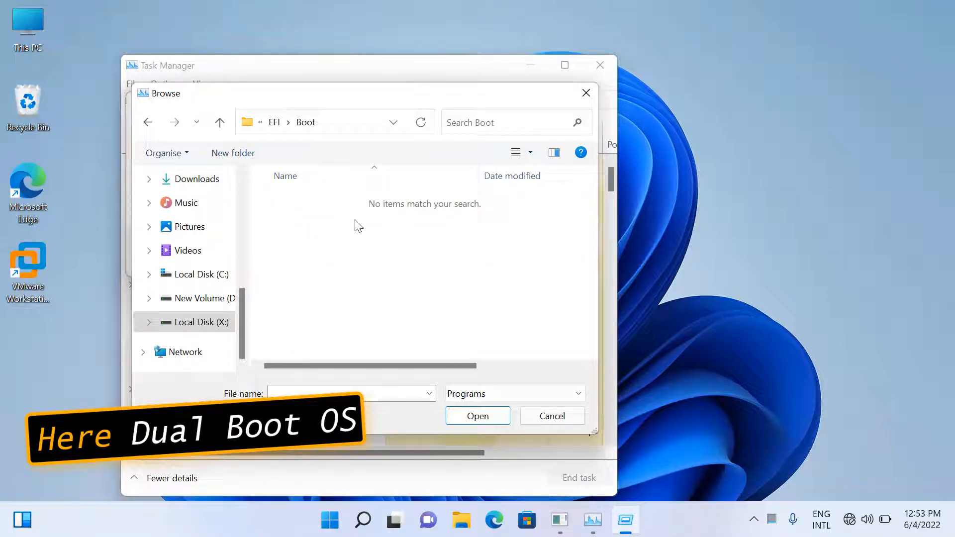
click(149, 124)
double_click(304, 249)
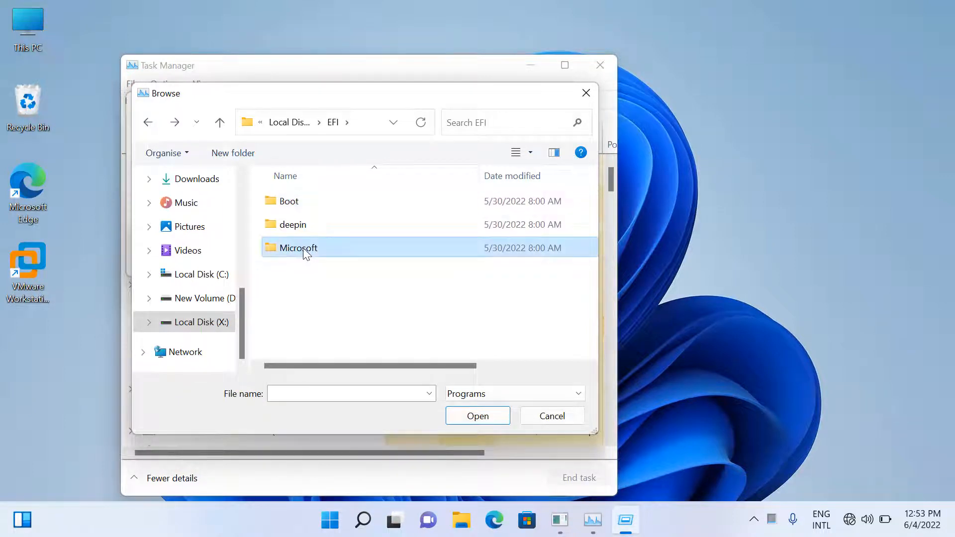
double_click(310, 204)
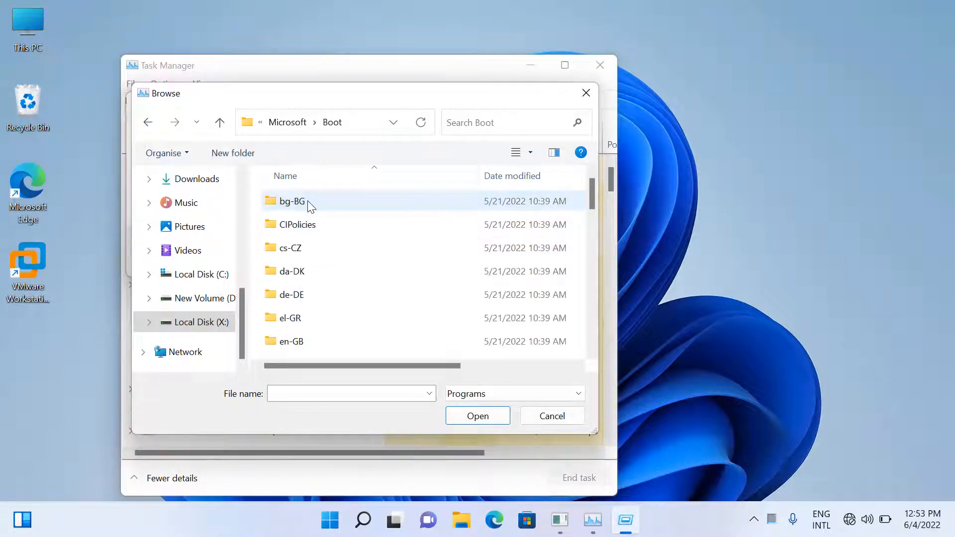
click(149, 123)
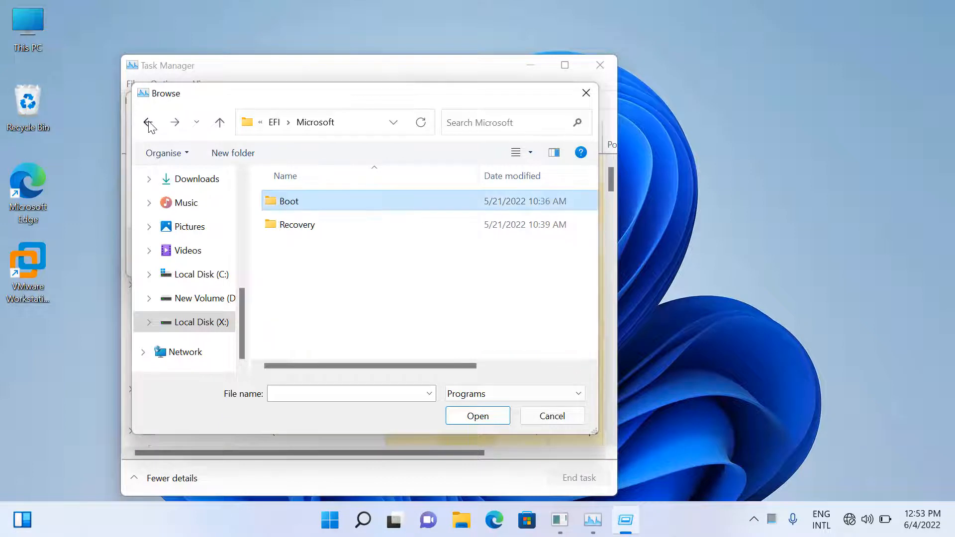
click(149, 123)
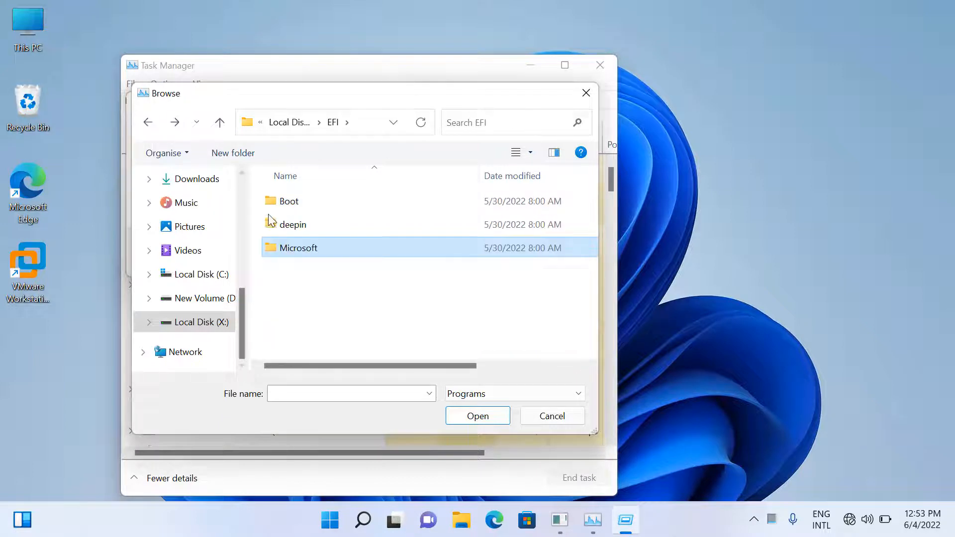
- Permanently delete the deepin folder from the EFI folder on Local Disk (X:)
click(294, 226)
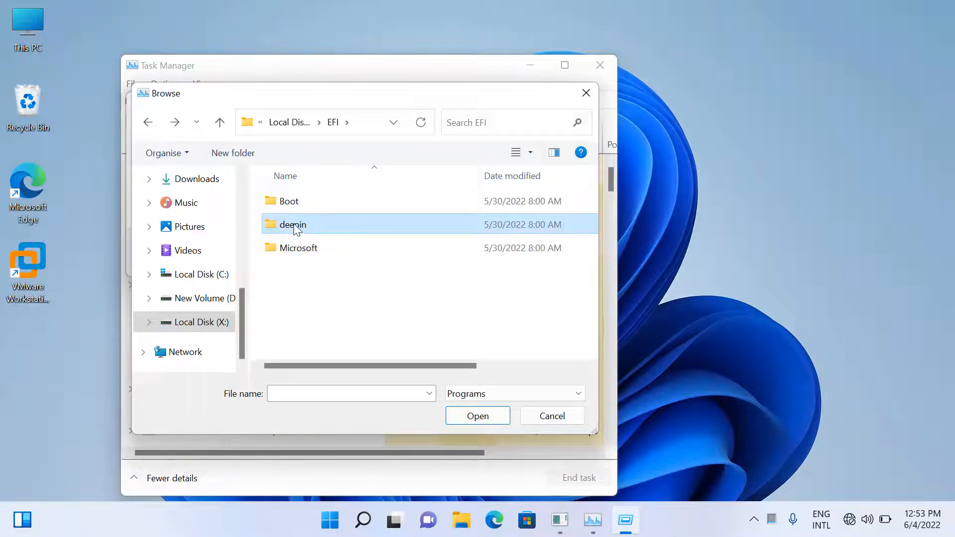
right_click(294, 225)
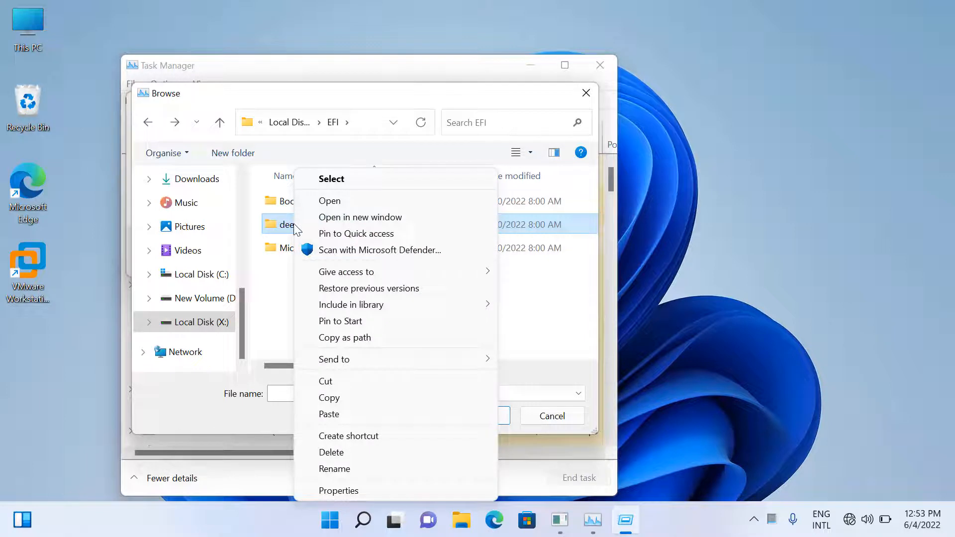
click(331, 452)
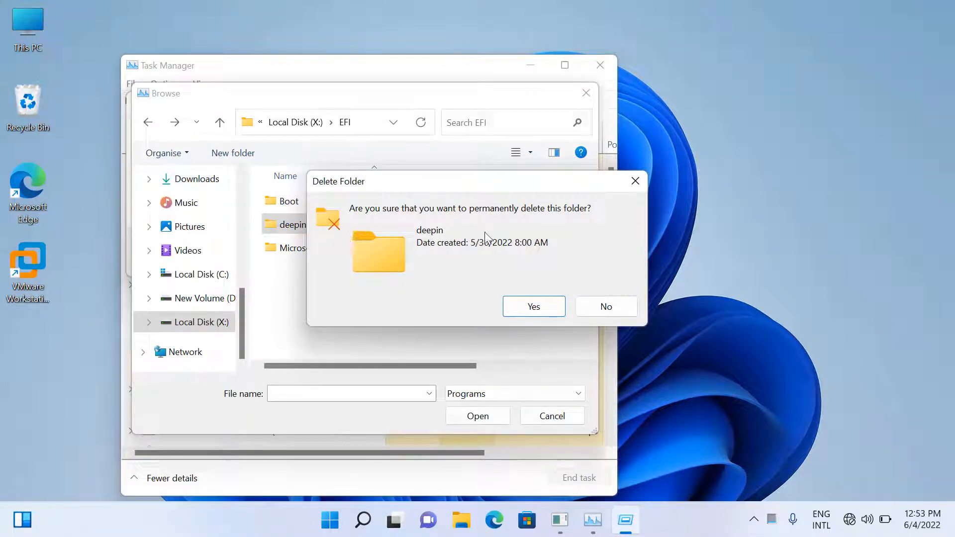
click(530, 305)
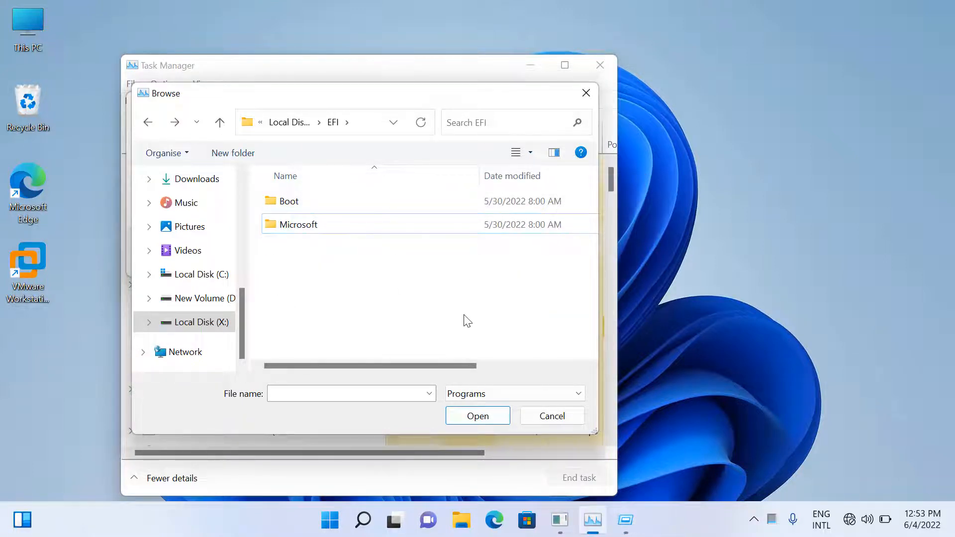
- Dismiss the file browser and the new task dialog without running anything, and close Task Manager
click(550, 418)
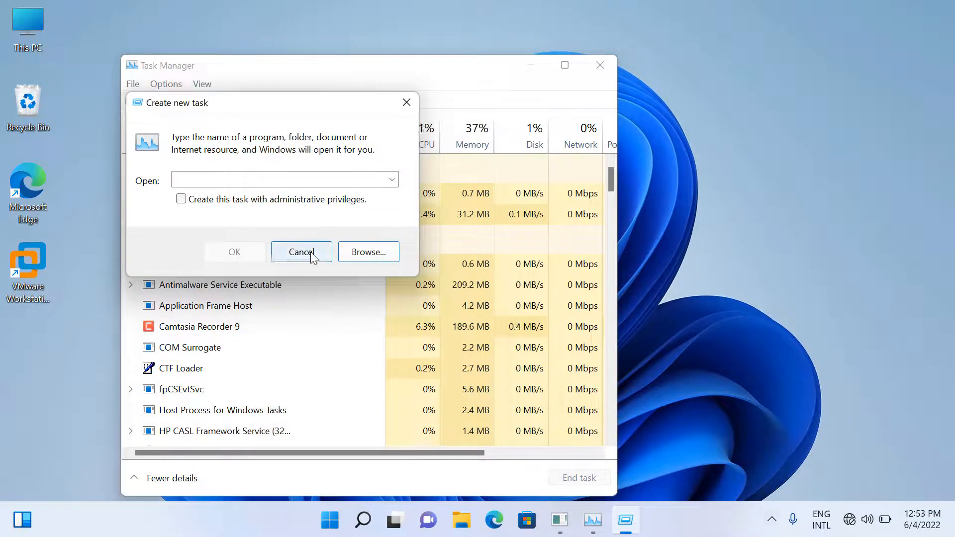
click(301, 252)
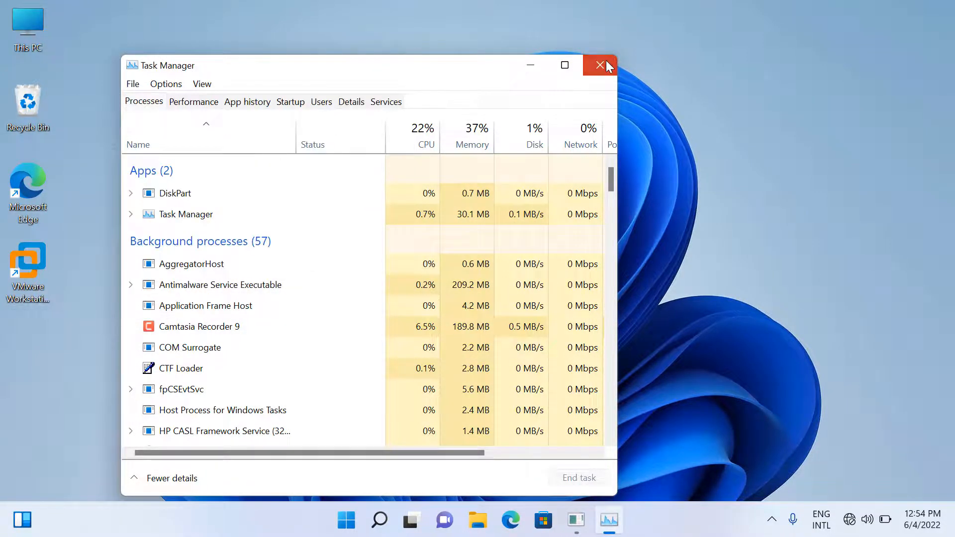
click(606, 62)
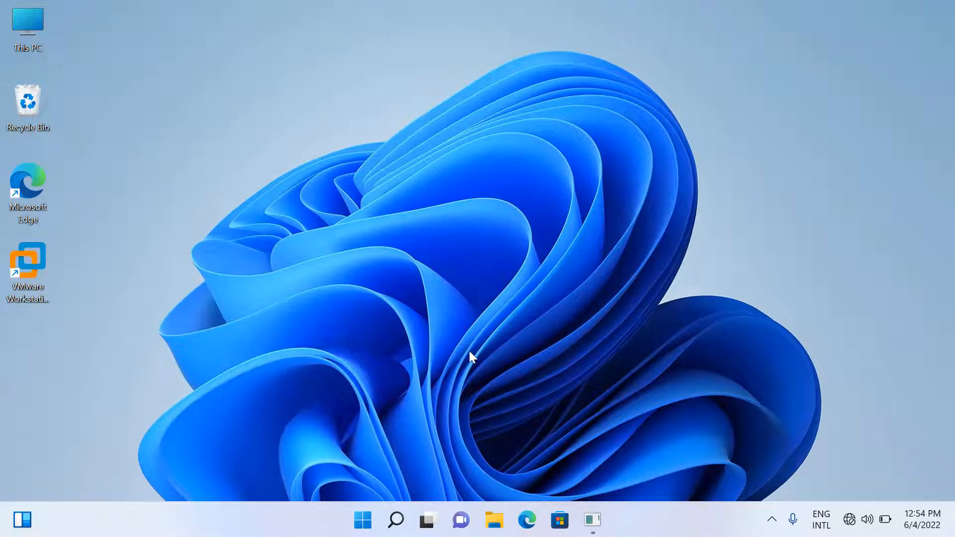
- Launch Disk Management and delete the 27.00 GB Deepin OS partition on Disk 0
right_click(367, 525)
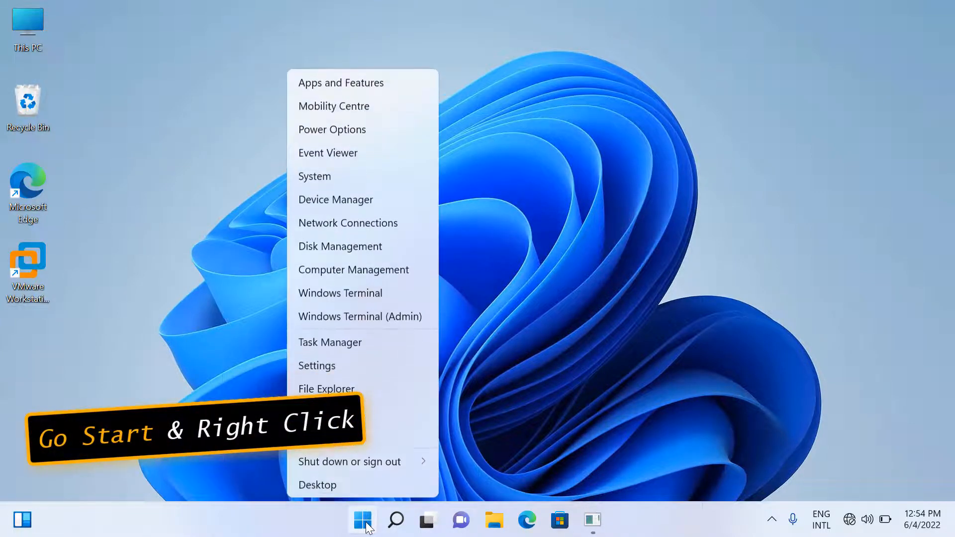
click(329, 254)
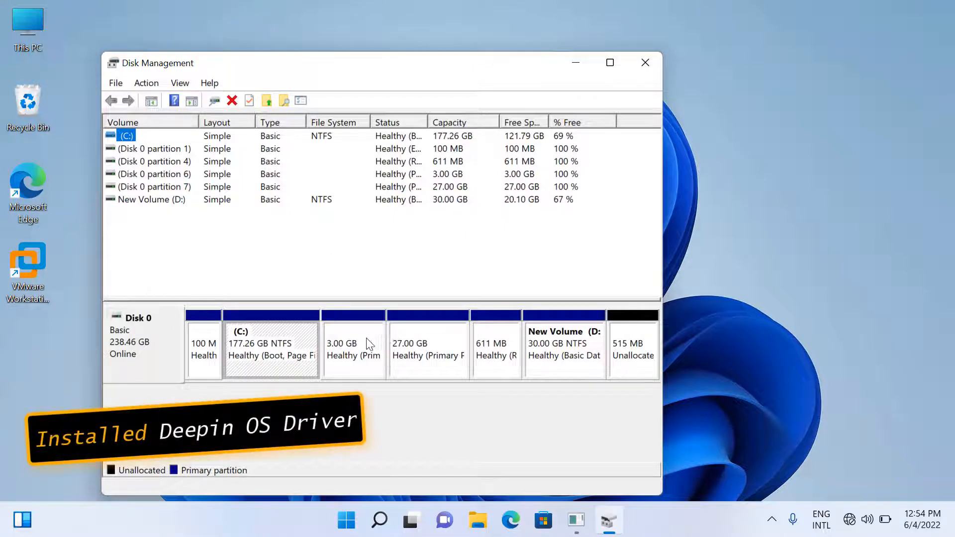
click(417, 334)
right_click(416, 334)
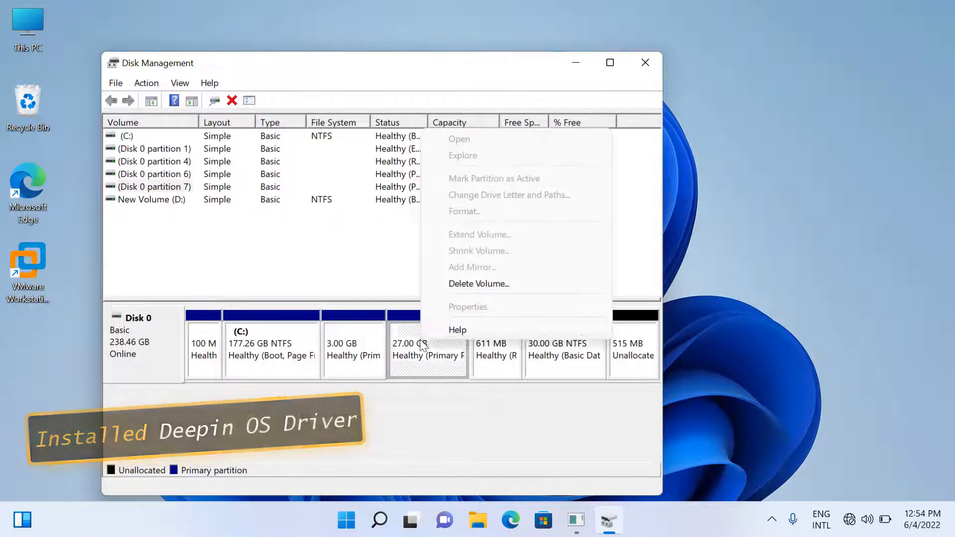
click(485, 283)
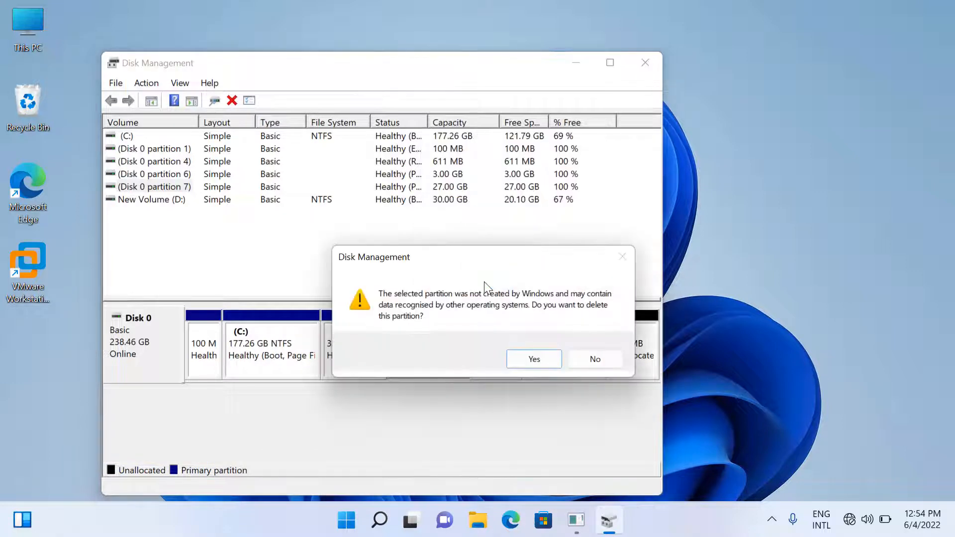
click(528, 360)
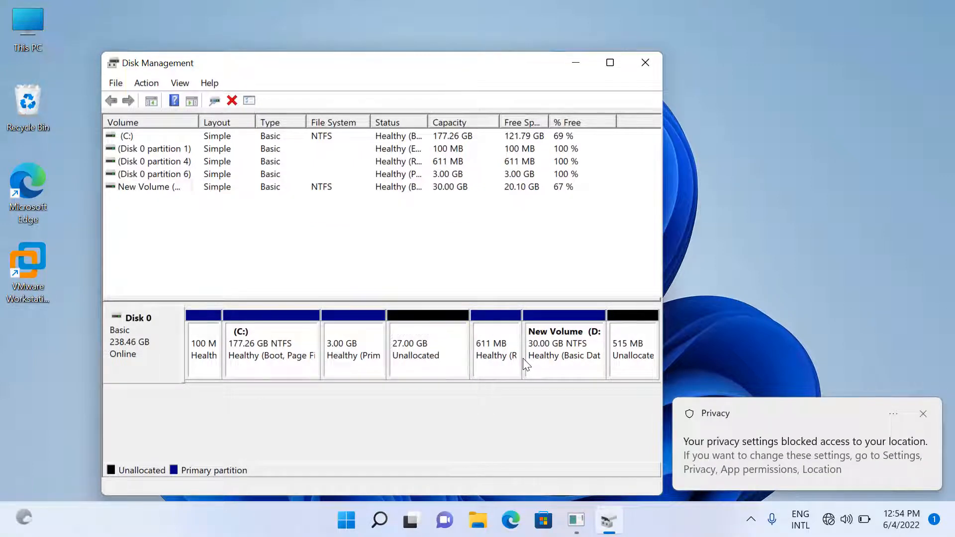
- Delete the 3.00 GB swap partition located directly after the C: volume on Disk 0
click(350, 339)
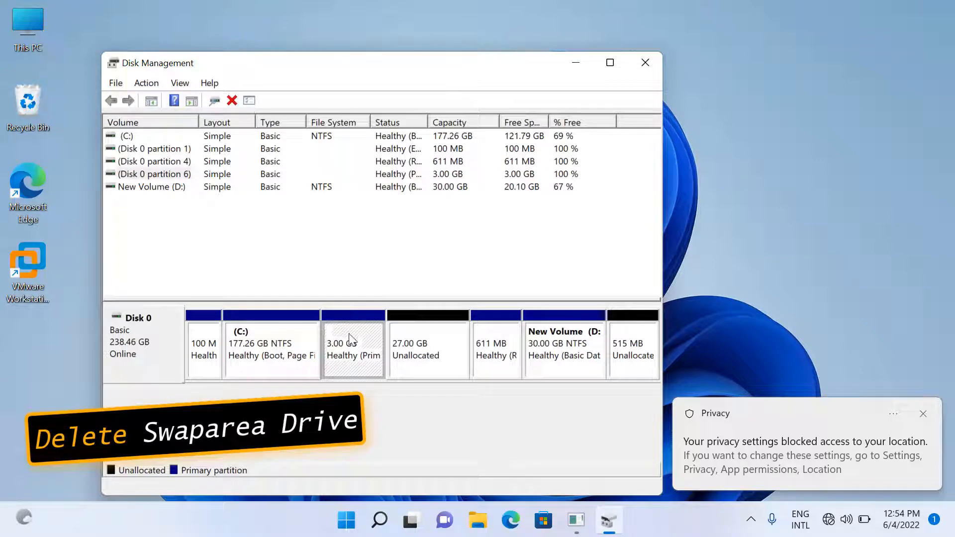
right_click(351, 340)
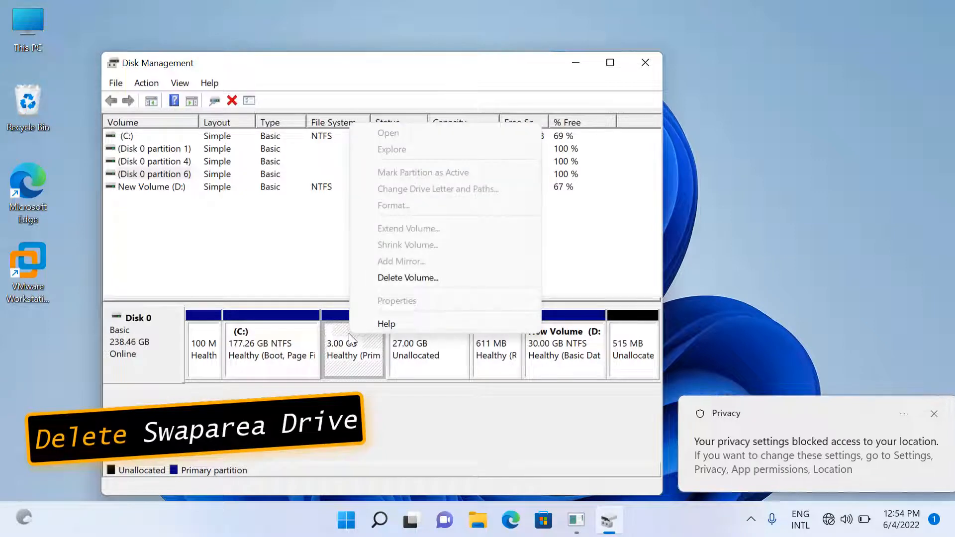
click(411, 279)
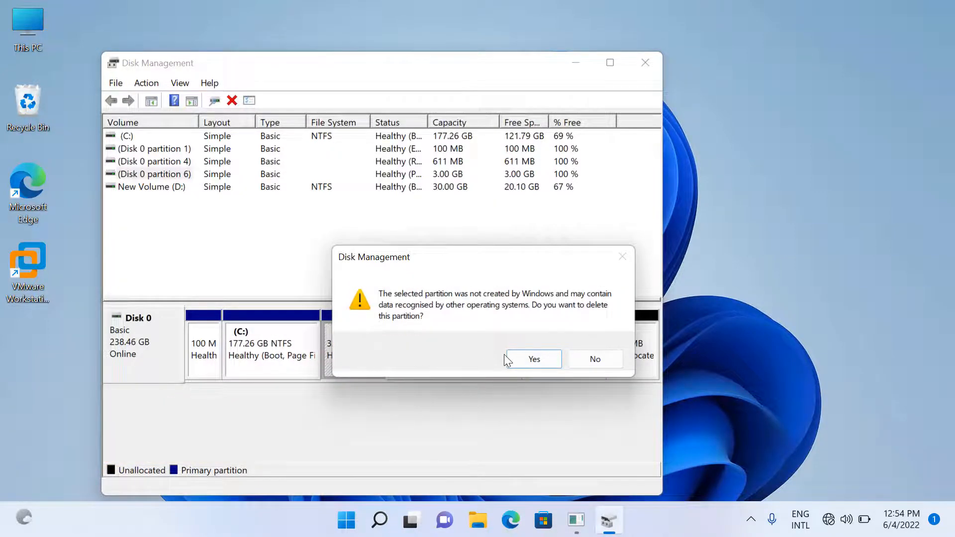
click(533, 358)
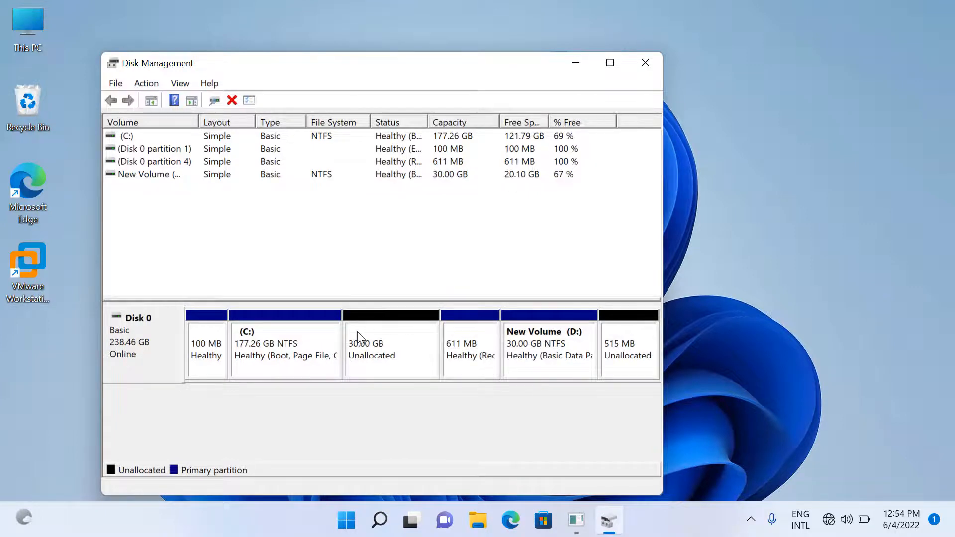
- Extend the C: volume by 30720 MB using the adjacent unallocated space on Disk 0, and close Disk Management
click(323, 339)
right_click(296, 330)
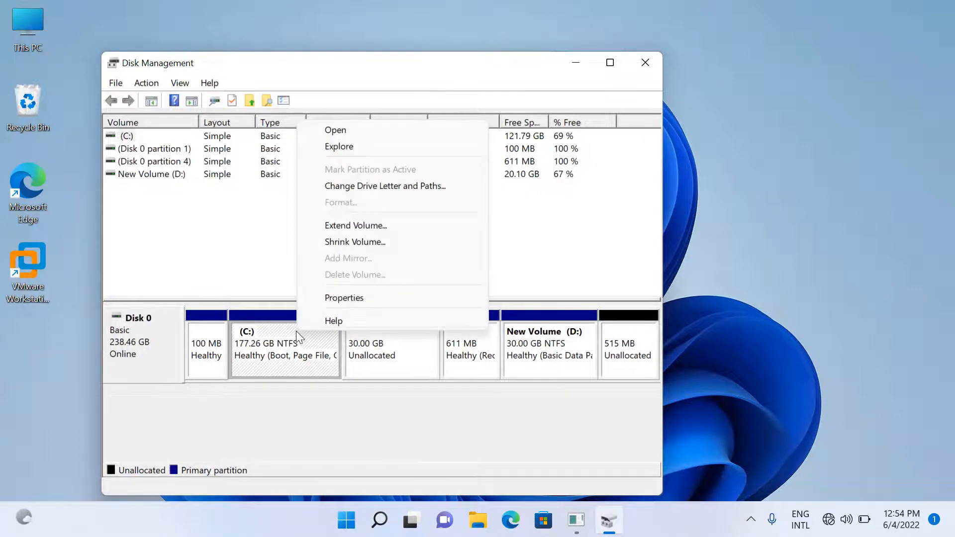
click(345, 226)
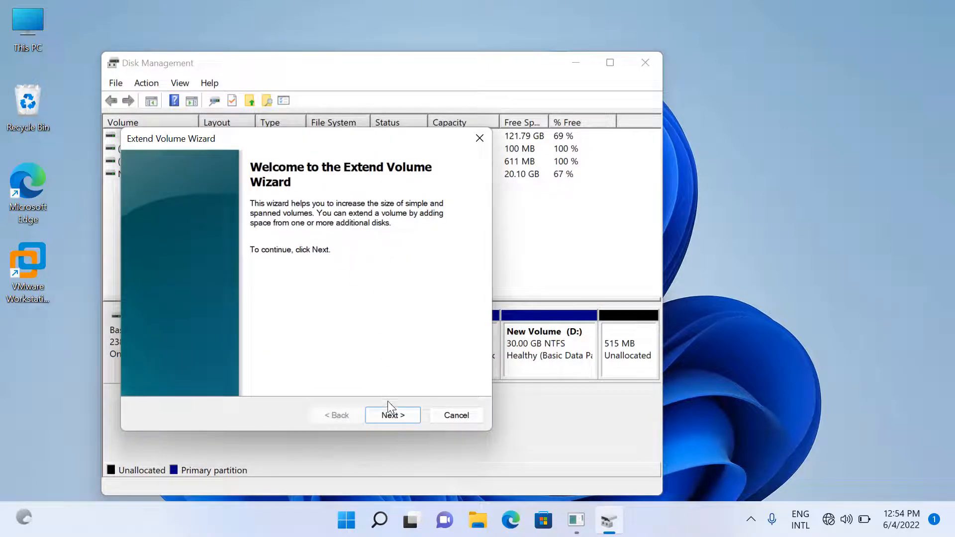
click(387, 415)
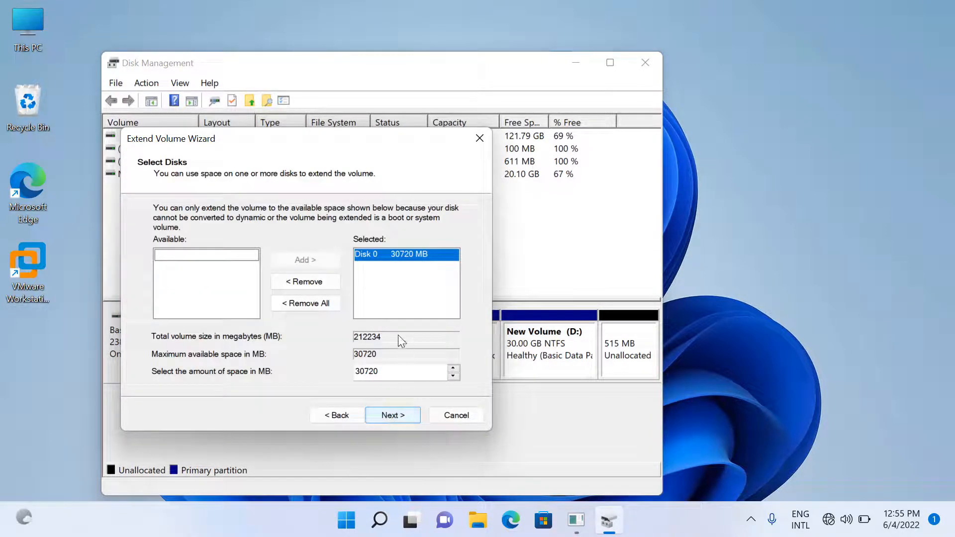
click(393, 415)
click(391, 415)
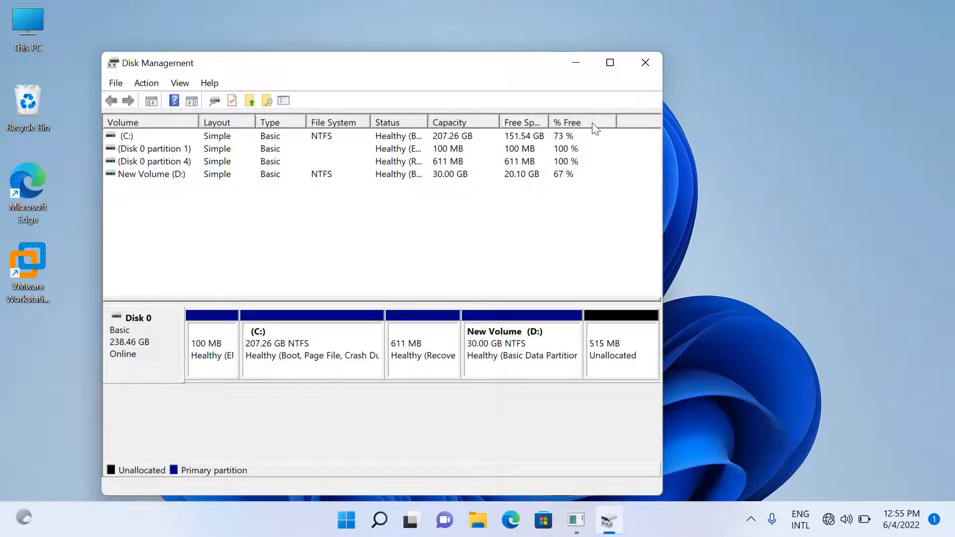
click(646, 65)
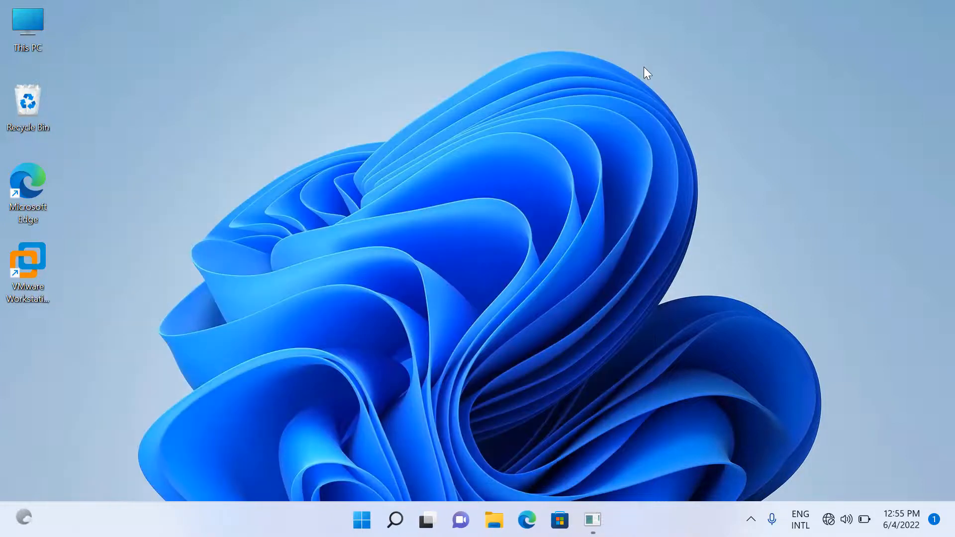
- Switch to the DiskPart window and end the session with the exit command
click(592, 520)
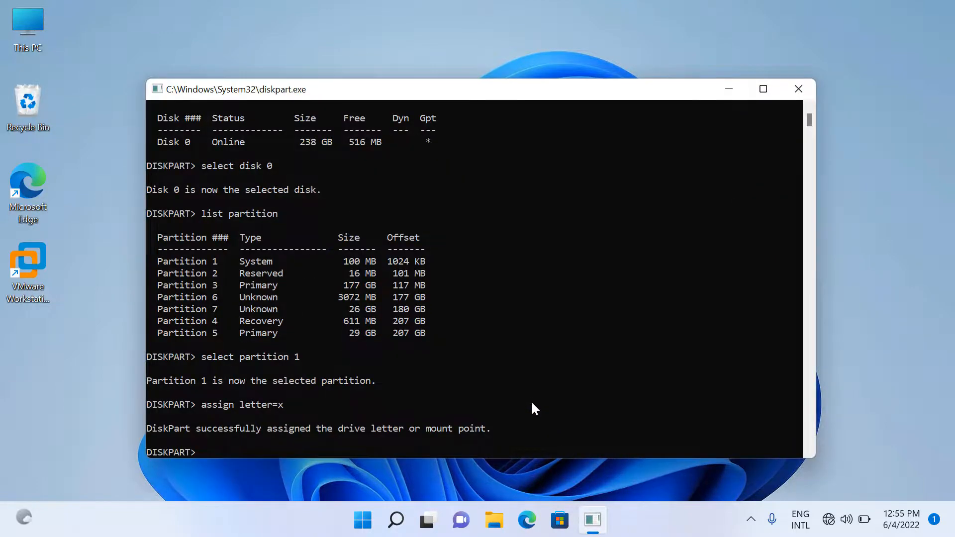
text(exit)
key(Return)
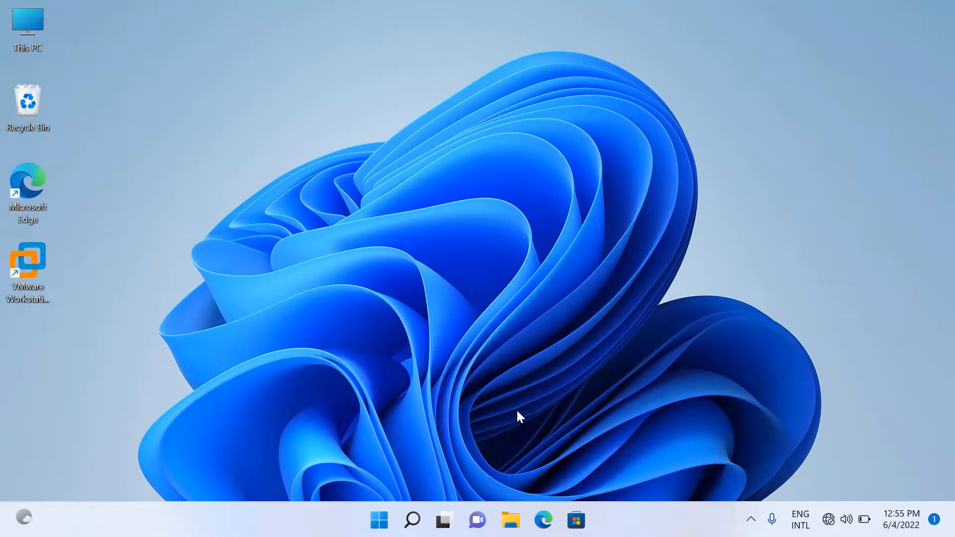
- Bring up the computer's power options
click(381, 529)
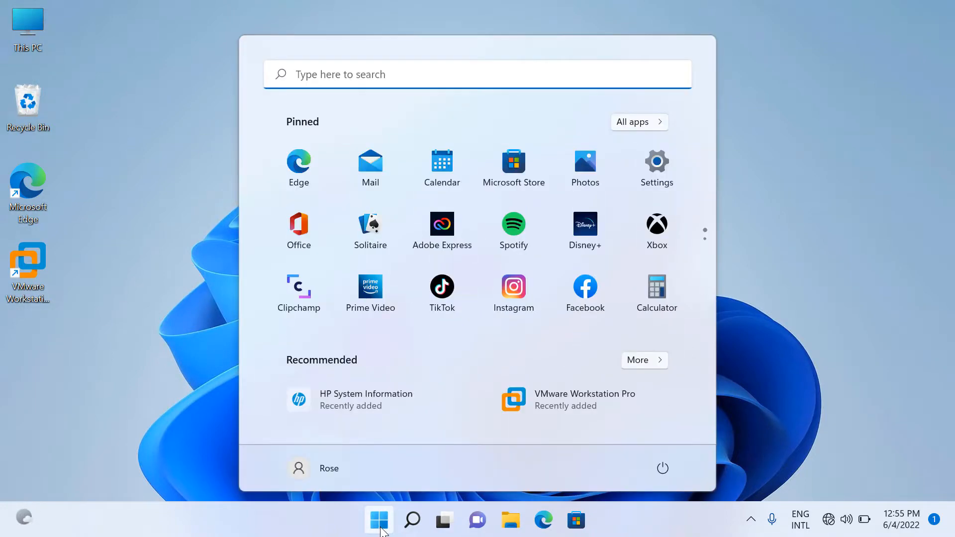
click(663, 468)
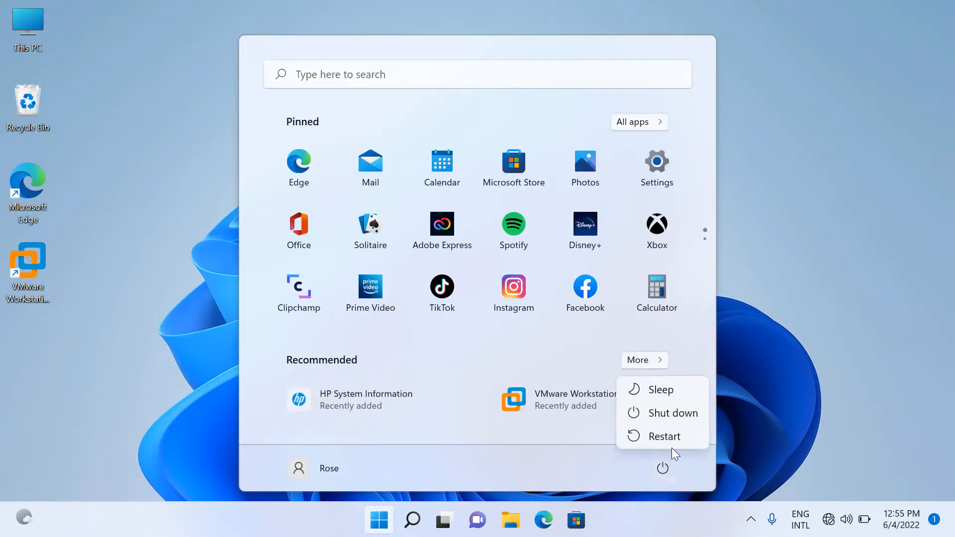